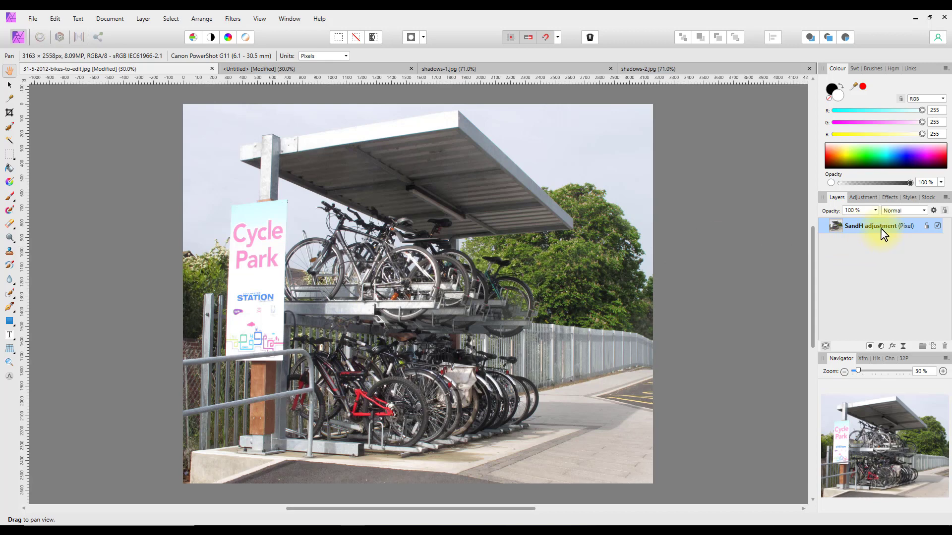
- Bring up the Untitled document whose only layer is the SandH filter pixel layer
click(300, 69)
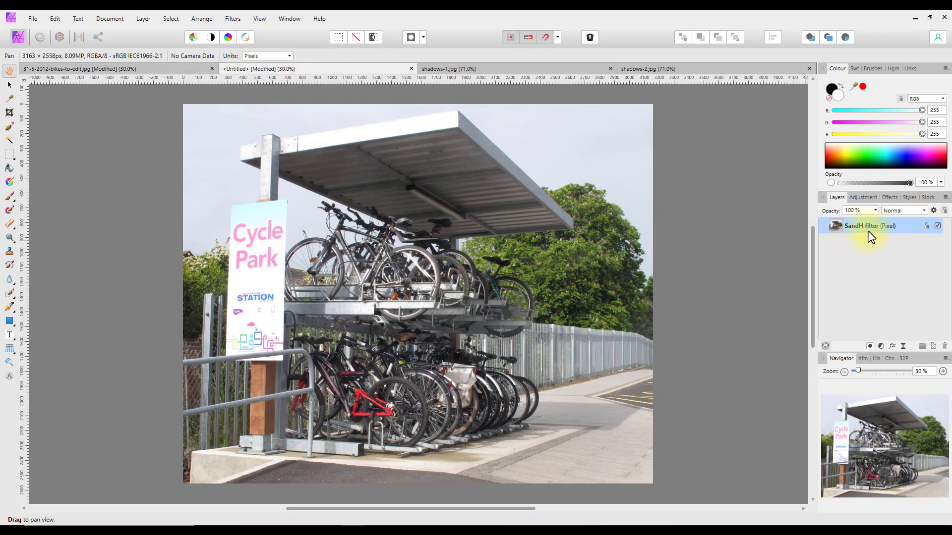
- Give the bikes photo a Shadows / Highlights adjustment layer, then go back to the Untitled copy
click(128, 74)
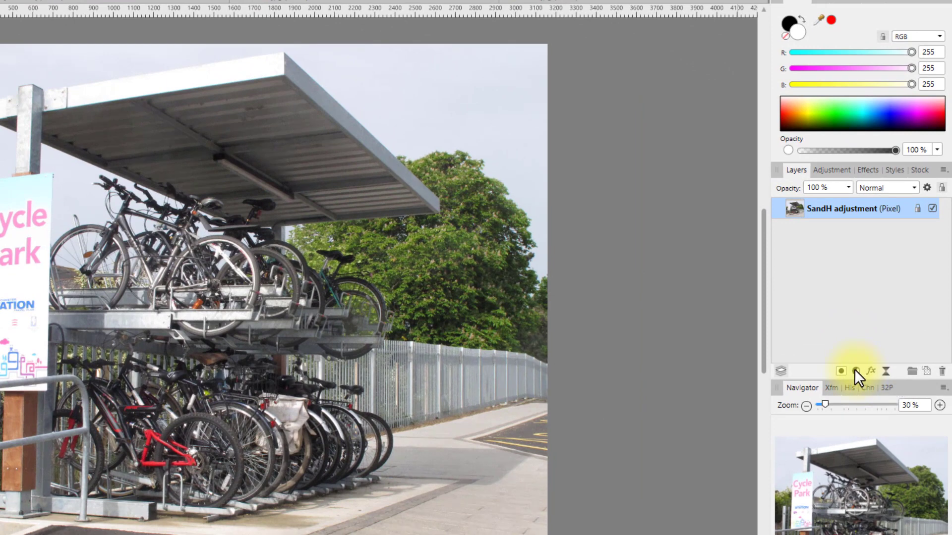
click(855, 370)
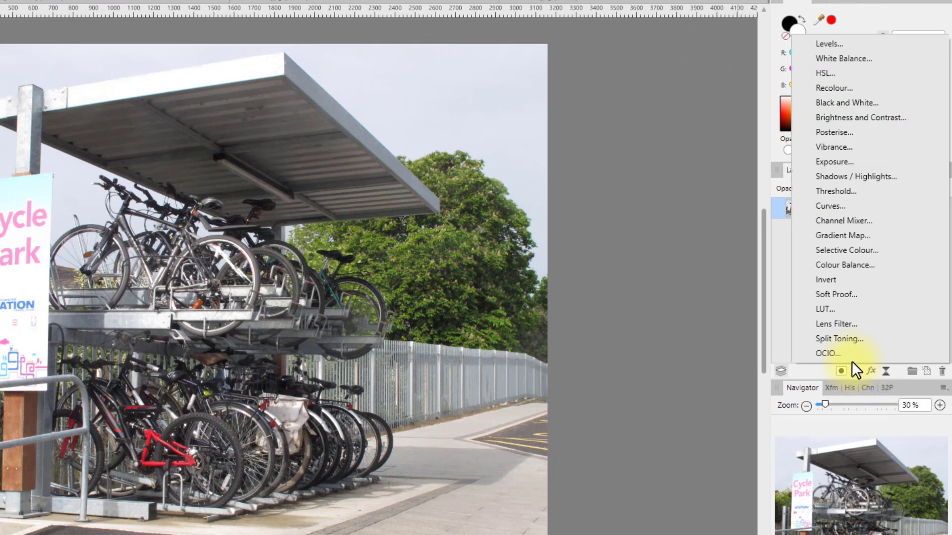
click(809, 178)
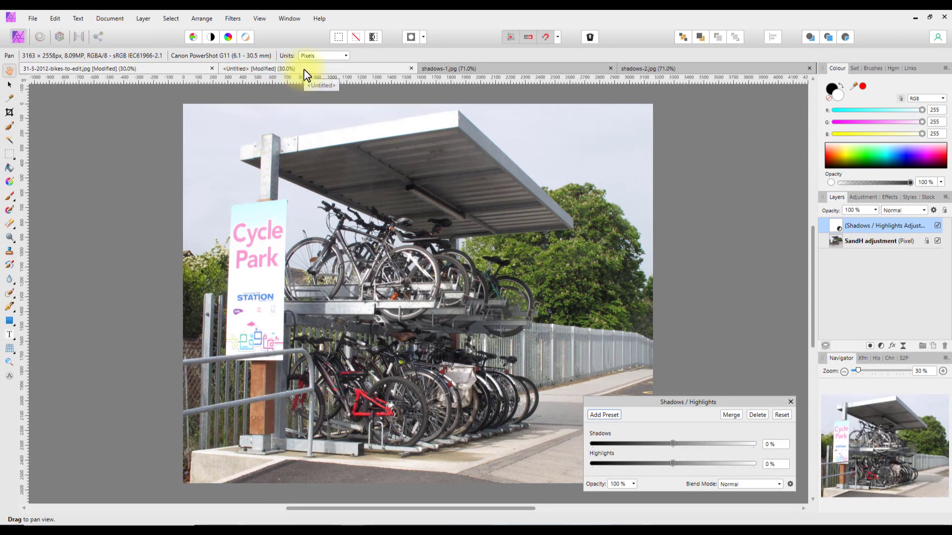
click(306, 74)
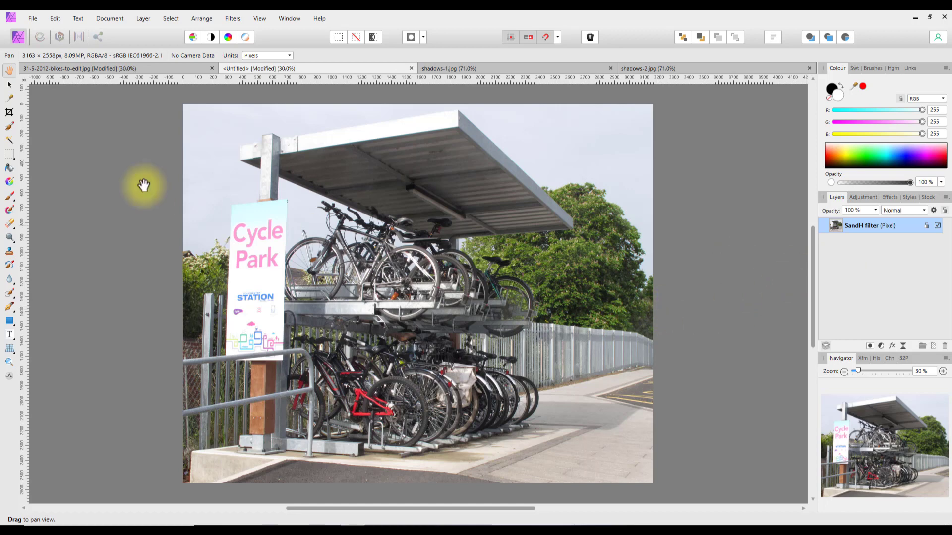
- Add a Live Shadows / Highlights filter under the SandH filter layer and move its settings panel up
click(236, 21)
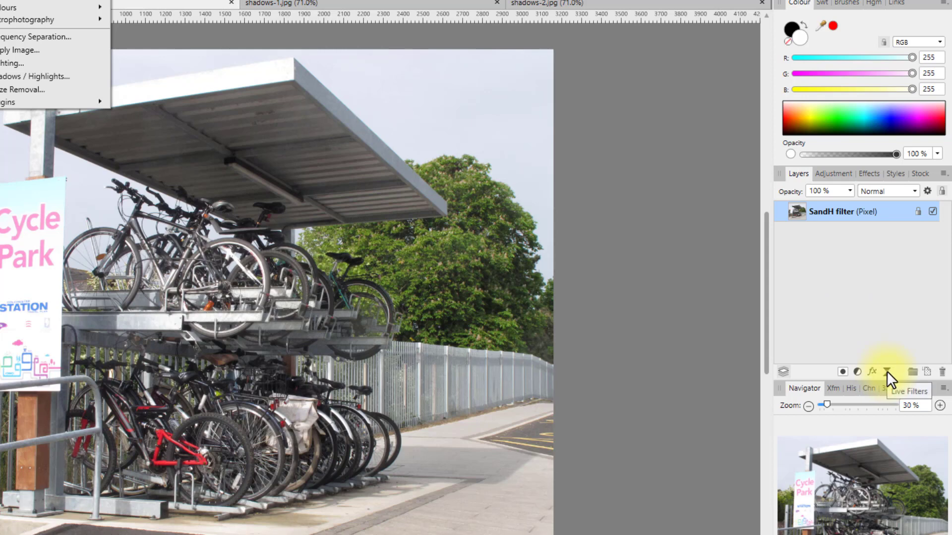
click(887, 371)
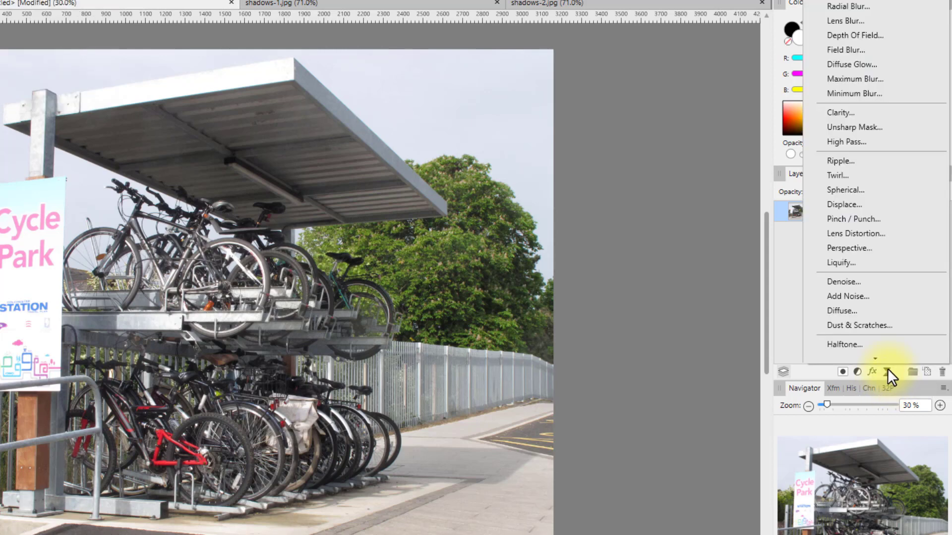
scroll(878, 323, down, 3)
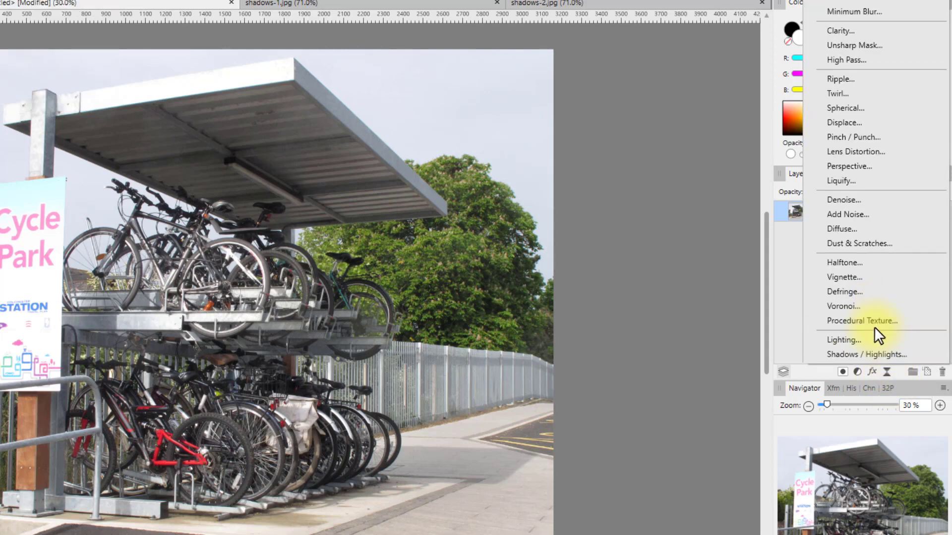
click(870, 352)
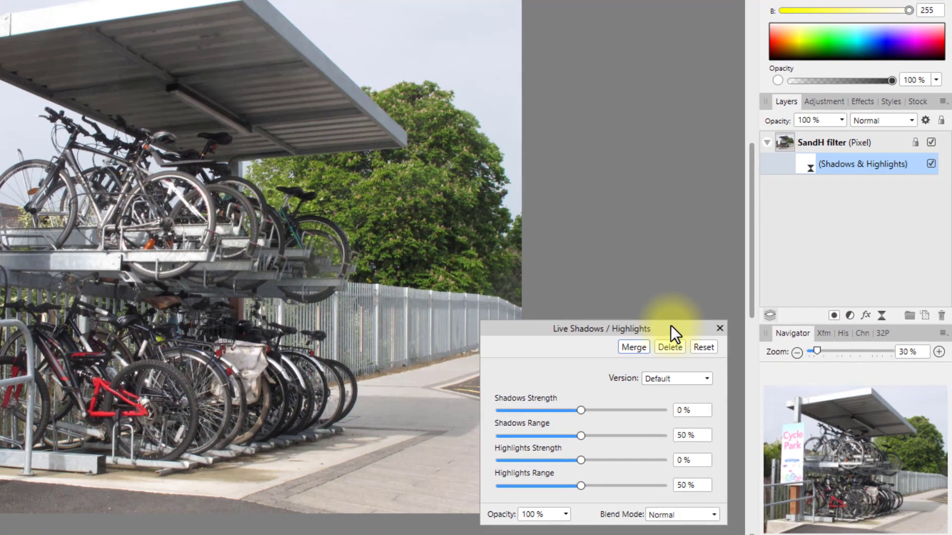
drag(671, 326, 635, 180)
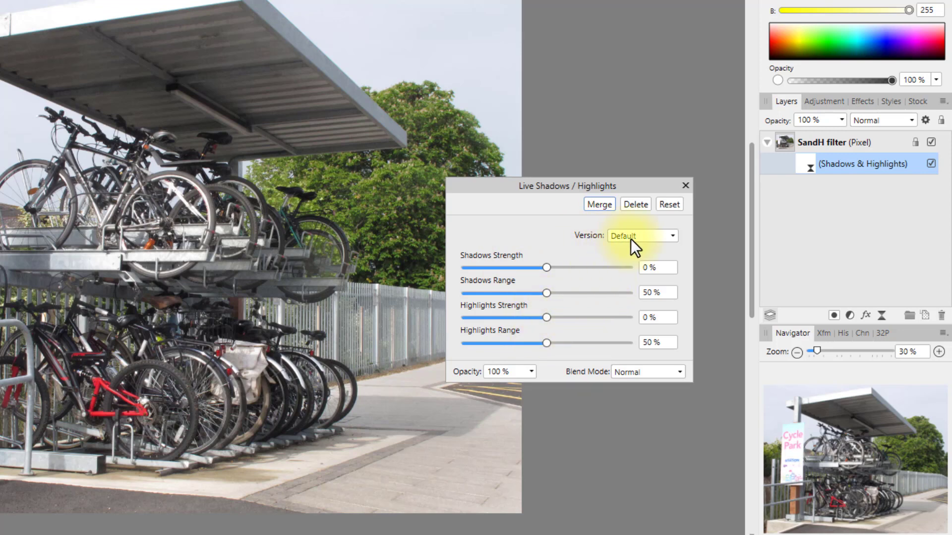
- Try the live filter's 1.6 version, then set it back to Default
click(676, 236)
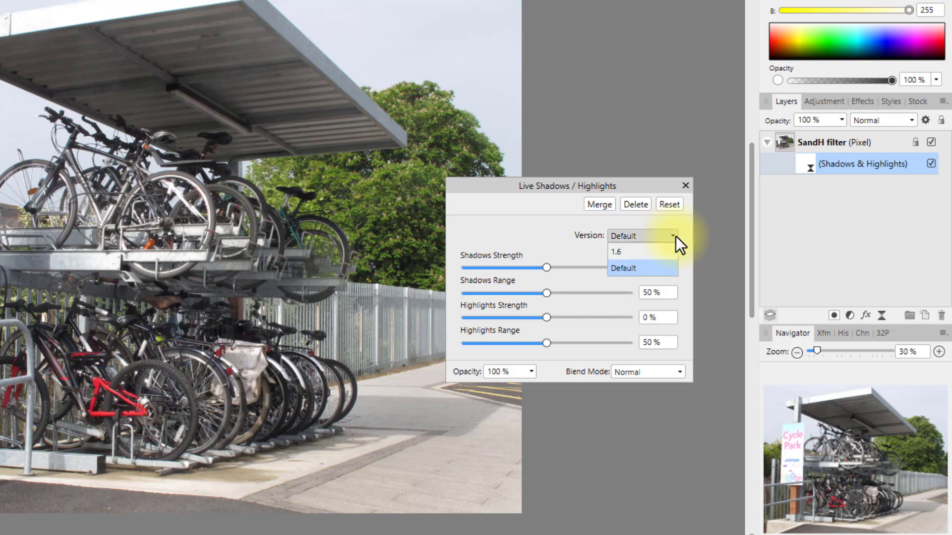
click(643, 251)
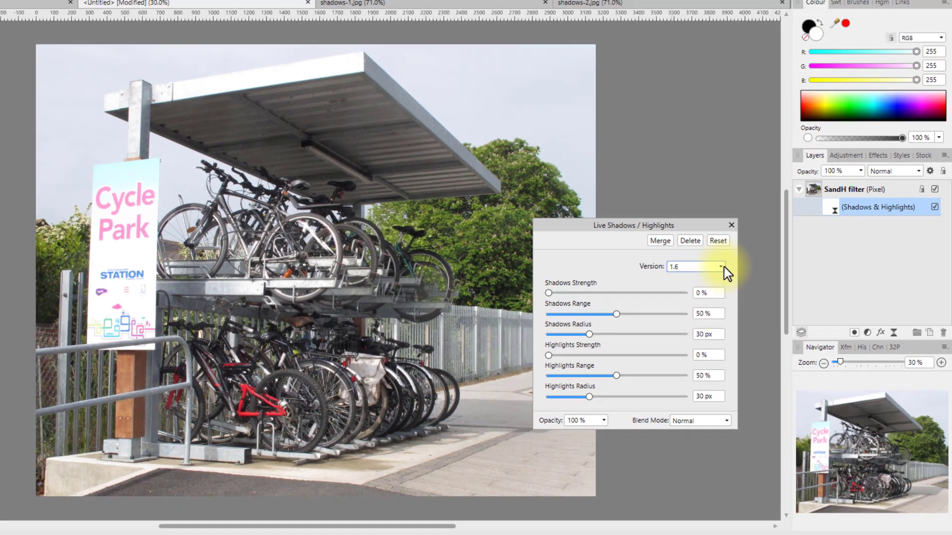
click(669, 237)
click(728, 314)
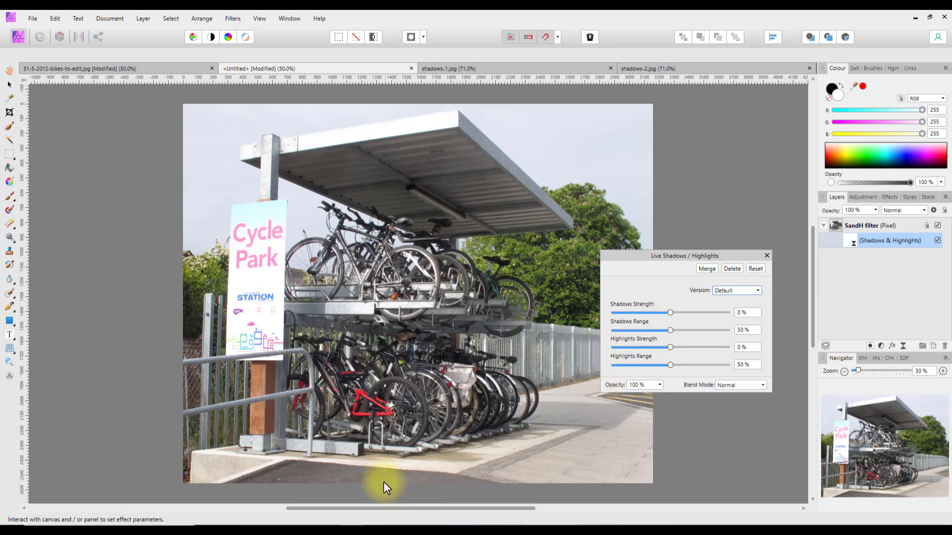
- Open the bikes photo's Shadows / Highlights adjustment settings, showing Shadows 0% and Highlights 0%
click(153, 69)
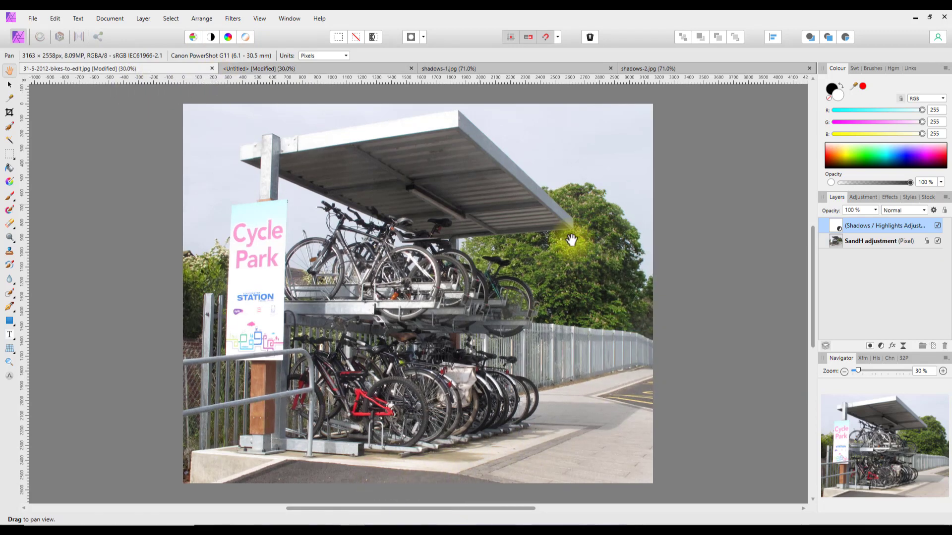
double_click(846, 225)
double_click(834, 227)
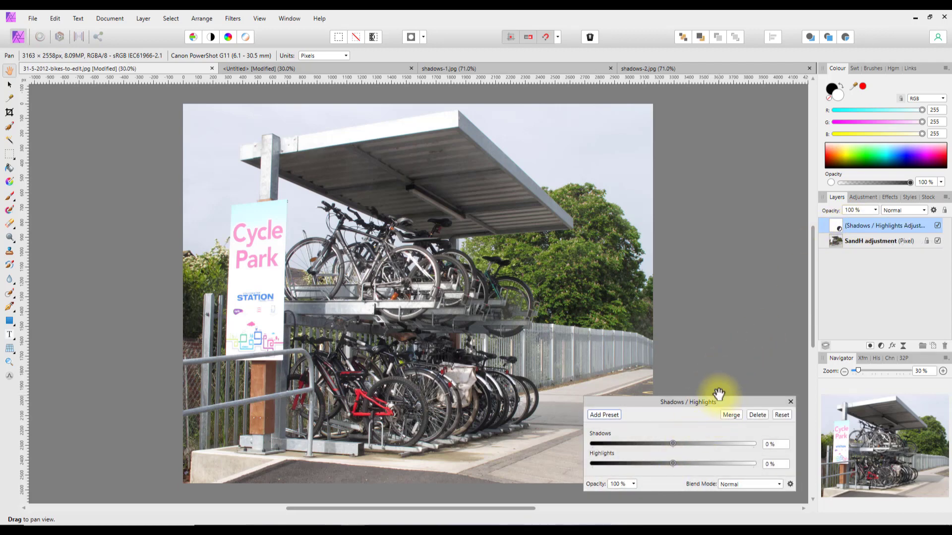
- Zoom and scroll through the shadows-1.jpg help page explaining the Shadows / Highlights adjustment settings
click(501, 73)
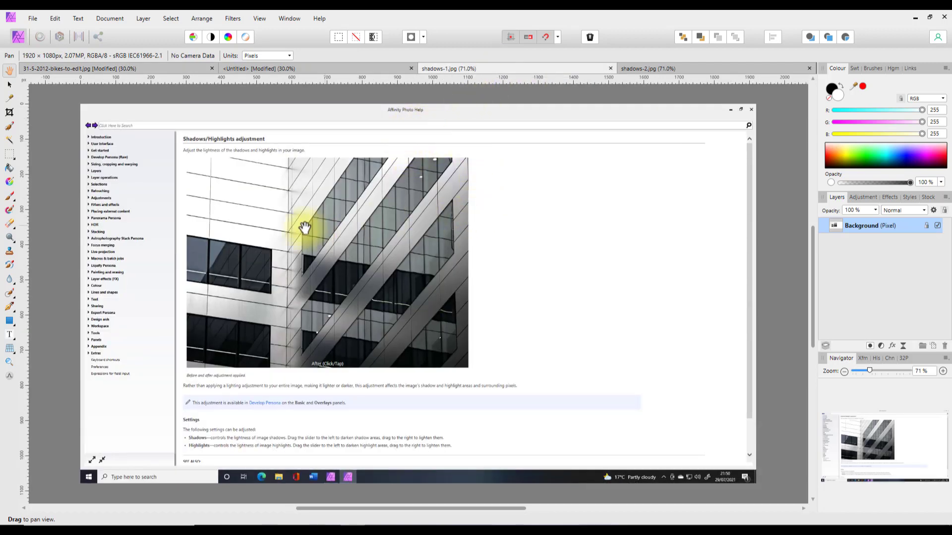
scroll(341, 218, up, 1)
scroll(341, 219, up, 1)
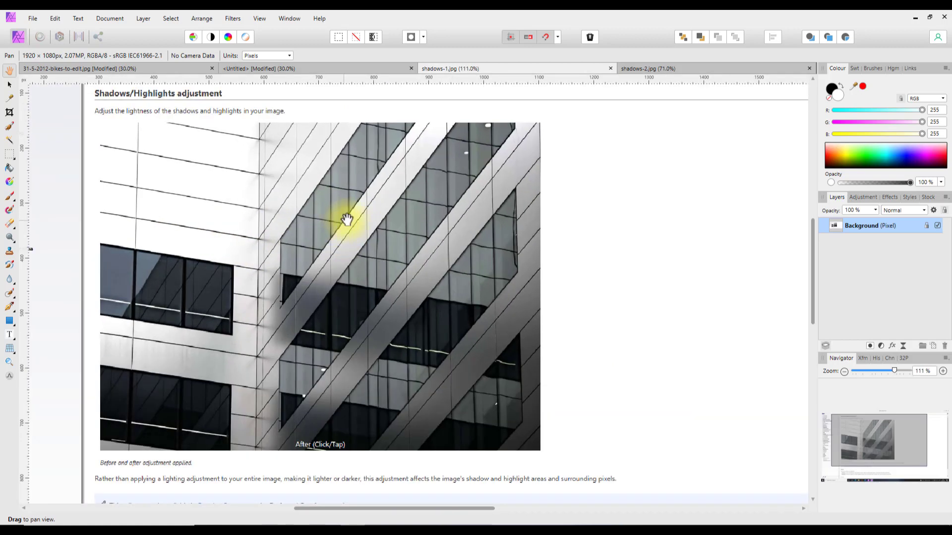
drag(812, 242, 813, 215)
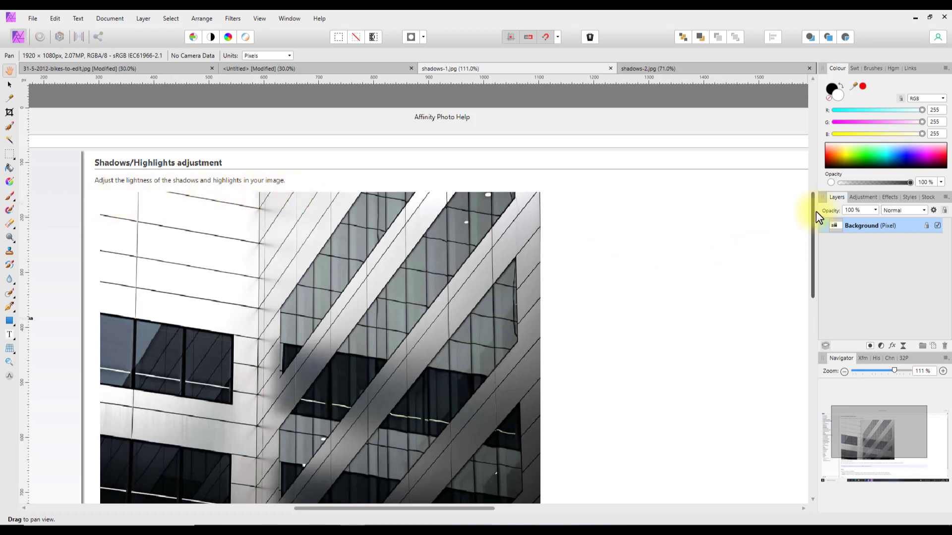
drag(812, 206, 817, 323)
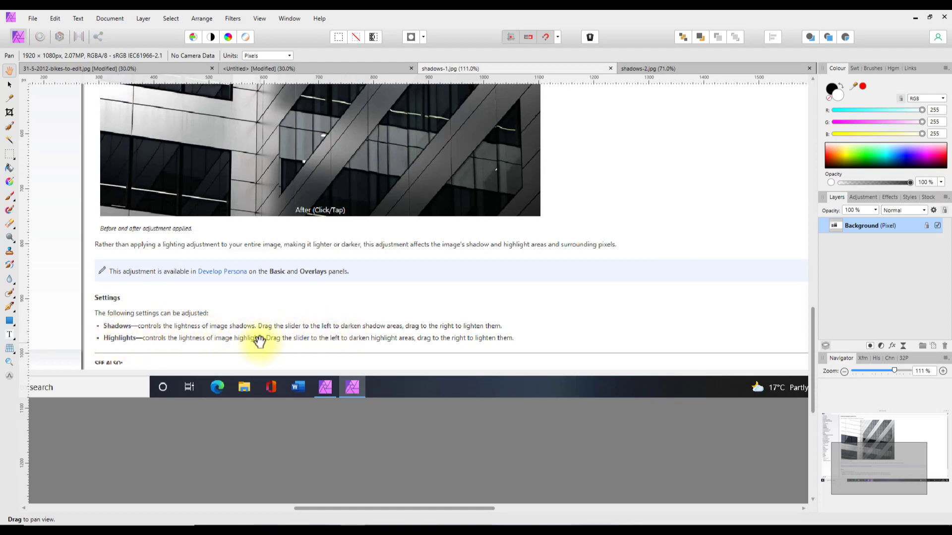
click(669, 74)
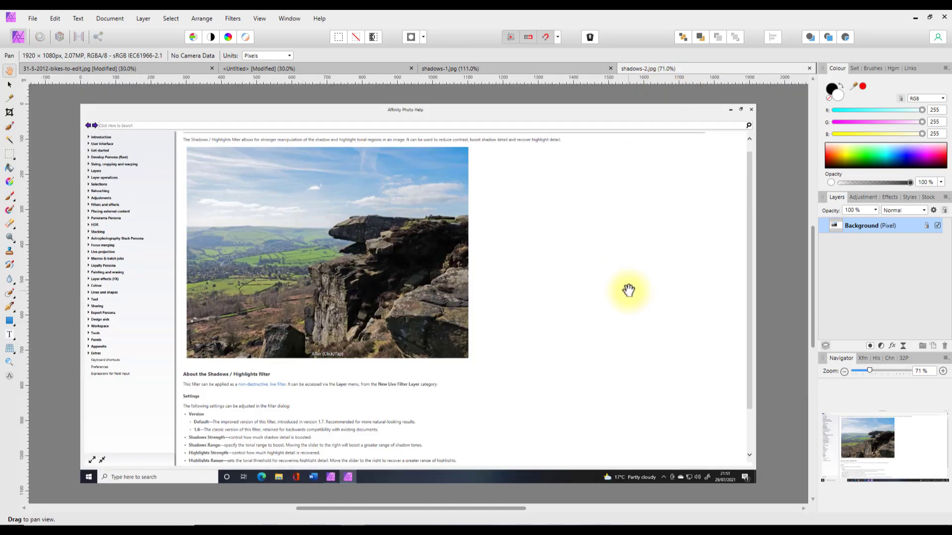
drag(814, 247, 813, 245)
scroll(379, 189, up, 4)
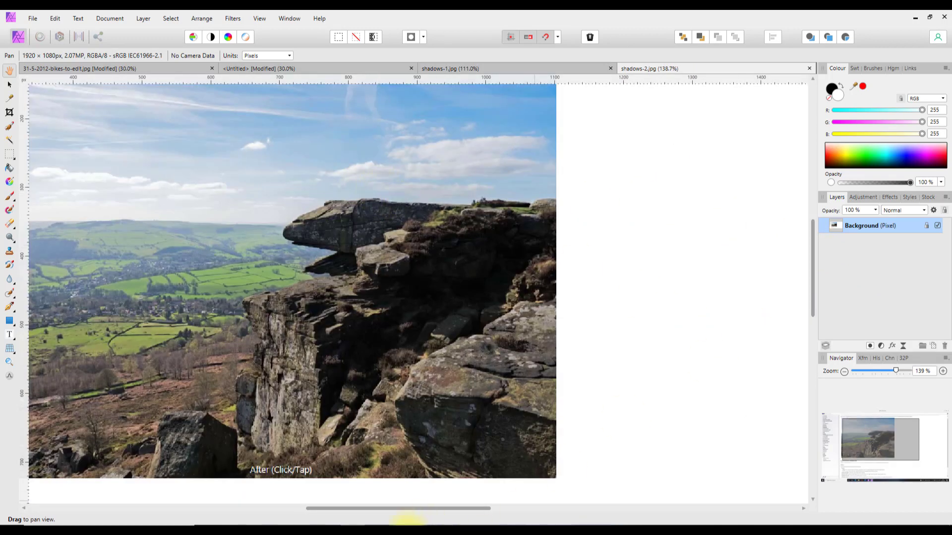
click(882, 441)
mouse_move(881, 441)
mouse_down()
mouse_move(875, 427)
mouse_move(885, 430)
mouse_move(873, 432)
mouse_up()
click(888, 433)
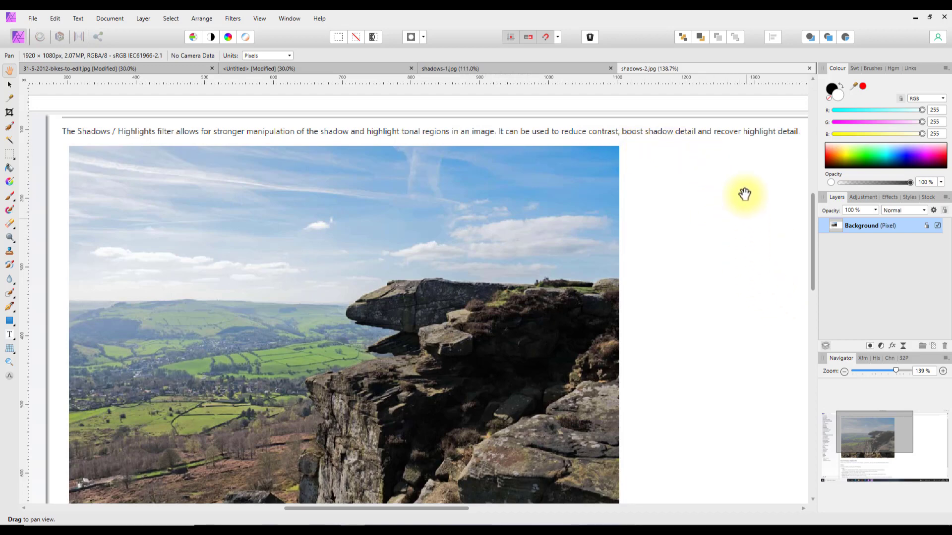
drag(861, 425, 869, 471)
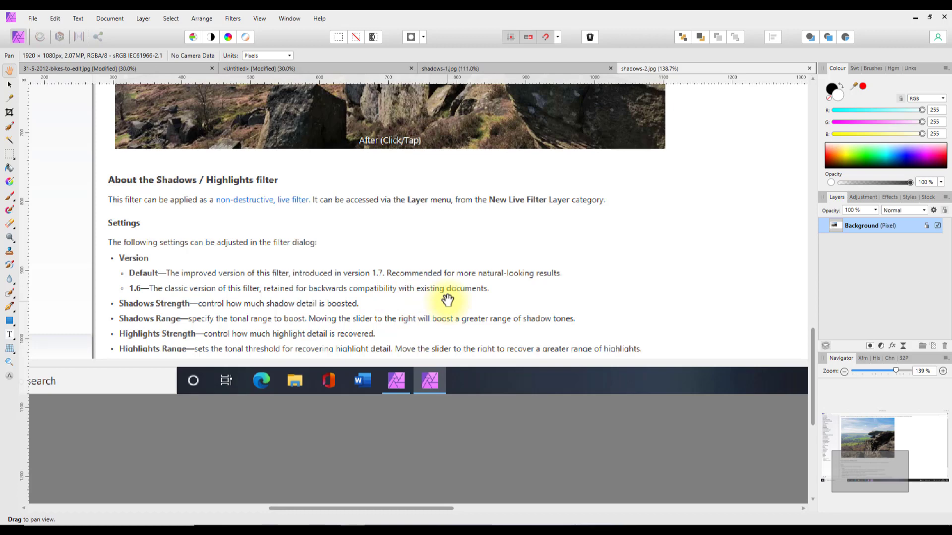
scroll(446, 292, down, 2)
scroll(446, 292, up, 2)
- Reopen the bikes photo's Shadows / Highlights adjustment and darken it to Shadows -86%, Highlights -36%
click(183, 72)
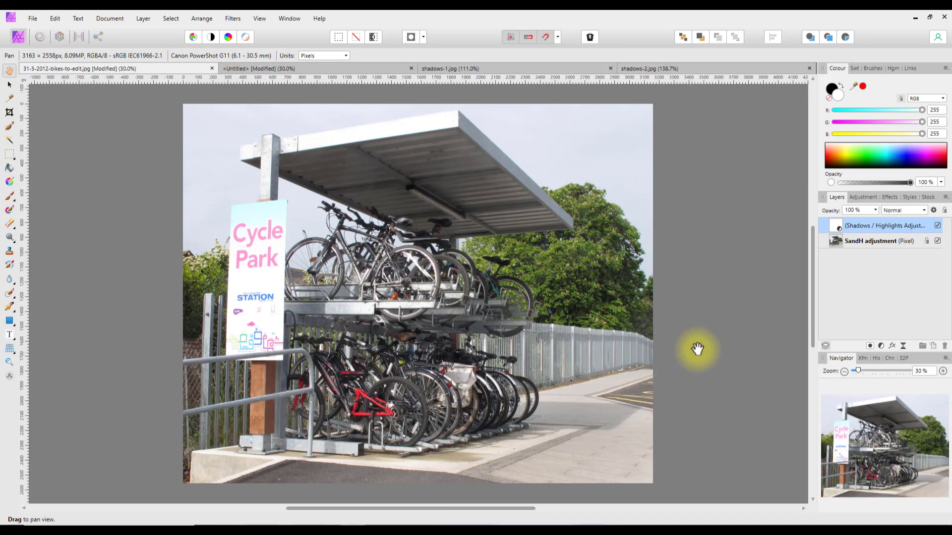
double_click(835, 229)
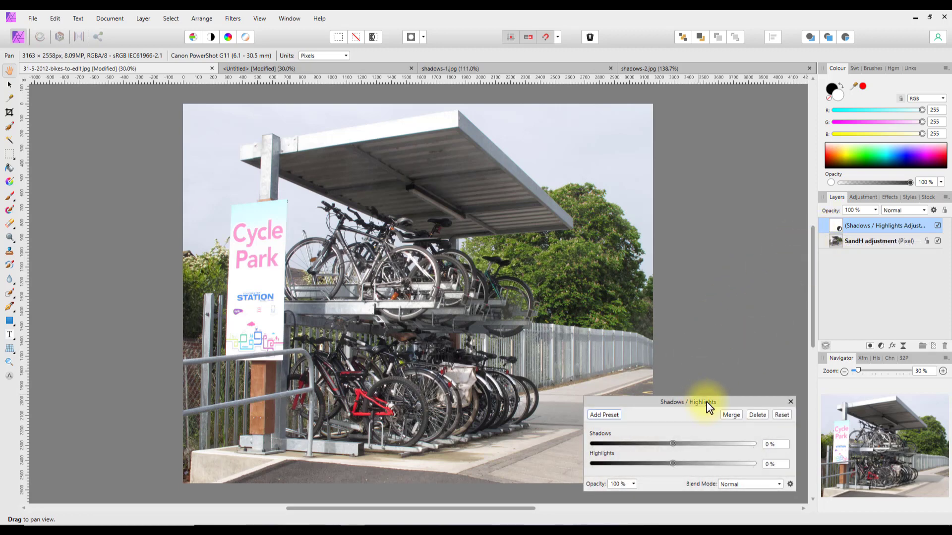
drag(736, 401, 721, 253)
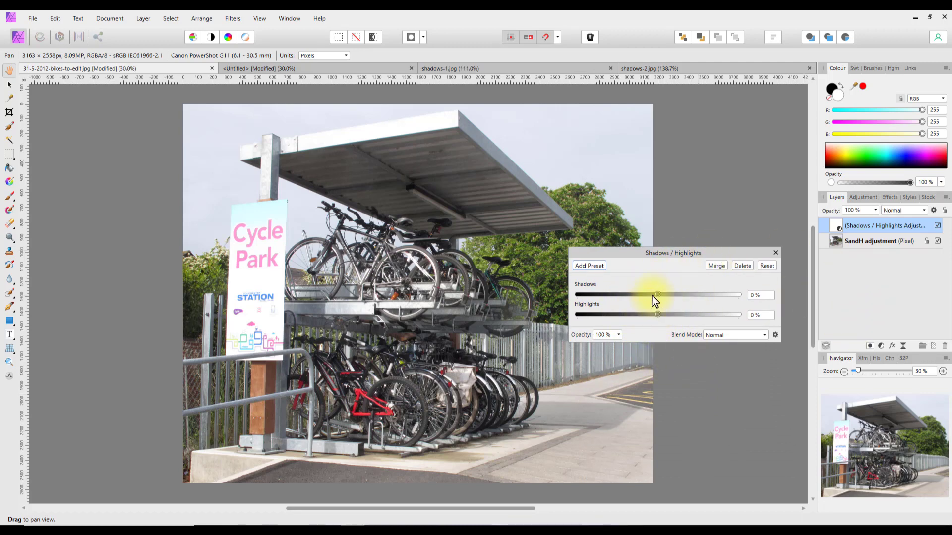
drag(659, 296, 665, 328)
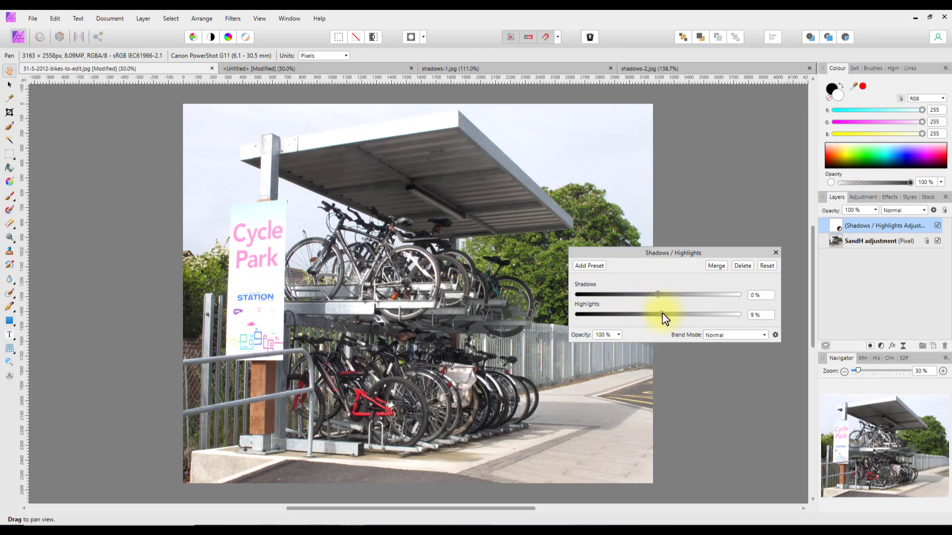
drag(663, 316, 640, 324)
drag(684, 299, 643, 318)
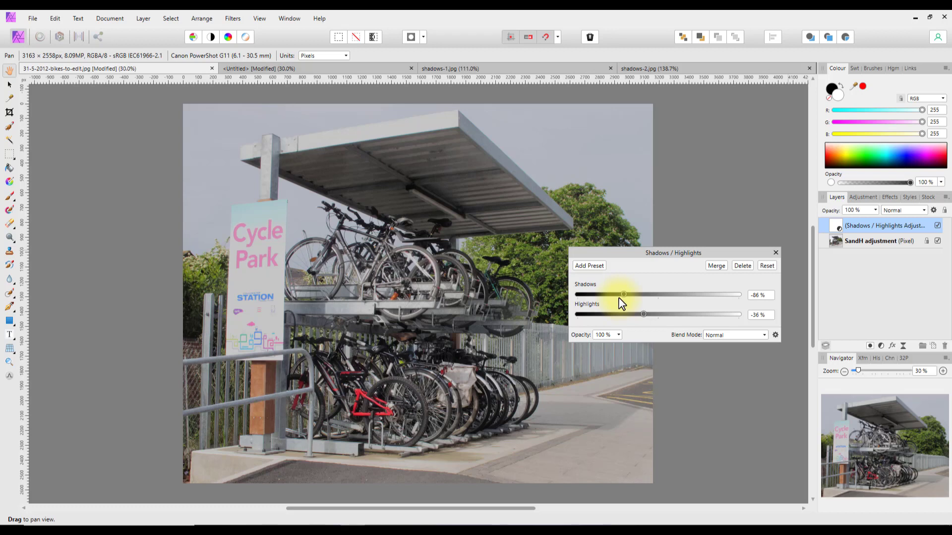
- Close the adjustment settings, move the live filter panel up, and raise Shadows and Highlights Strength
click(775, 254)
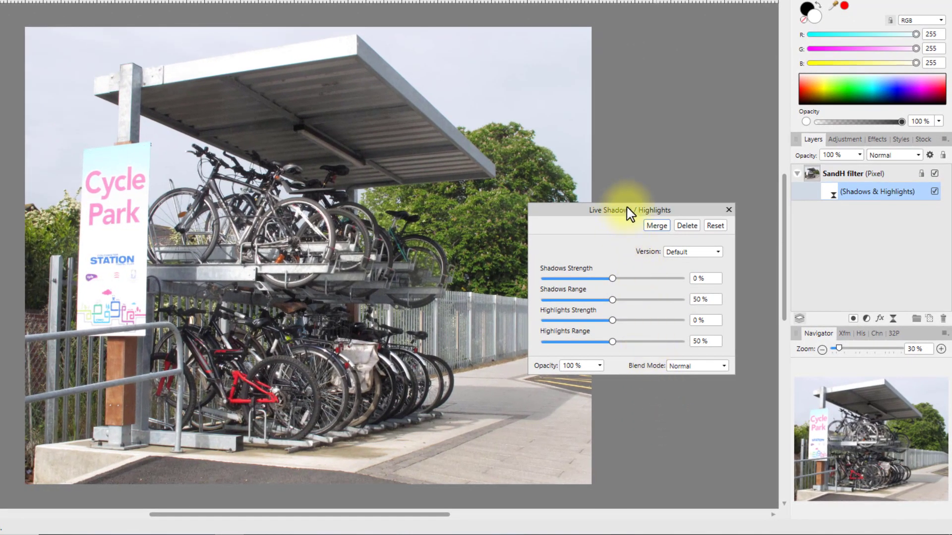
drag(630, 214, 627, 129)
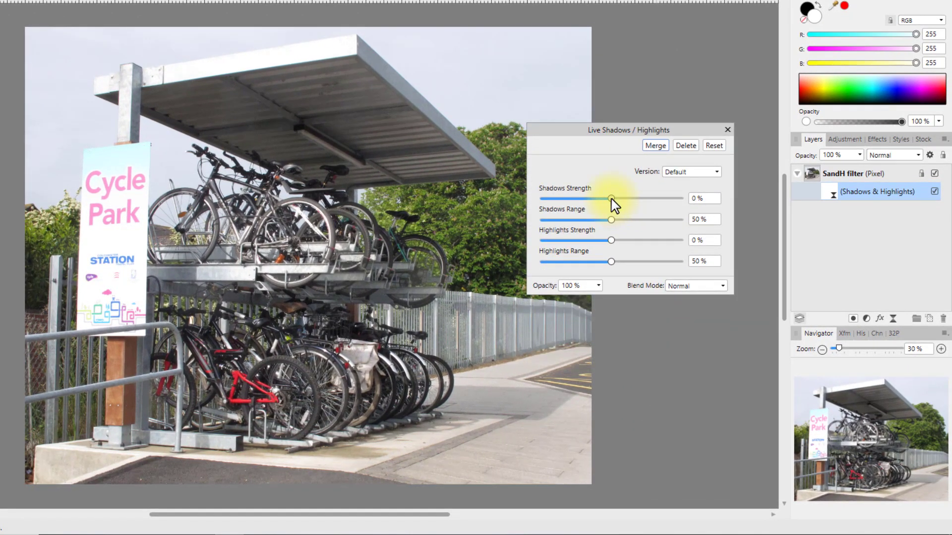
drag(611, 200, 679, 198)
drag(611, 240, 679, 240)
- Try negative strengths, ending at Shadows Strength -83%, Shadows Range 11%, Highlights Range 80%
drag(611, 262, 542, 262)
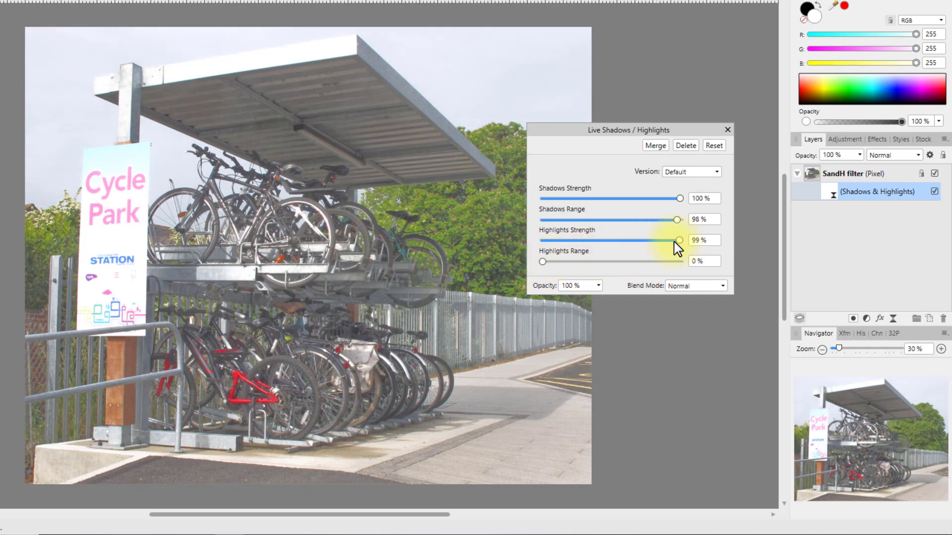
drag(675, 243, 541, 243)
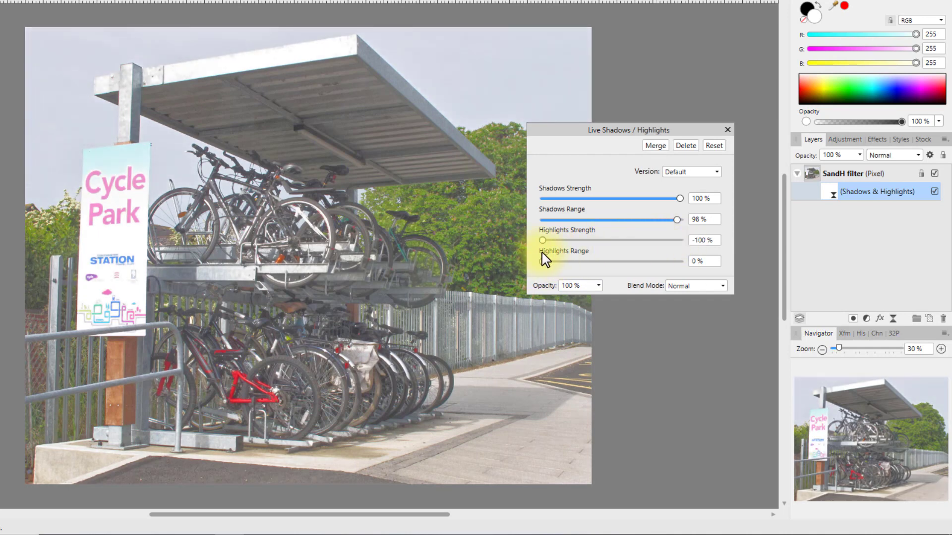
drag(679, 198, 558, 221)
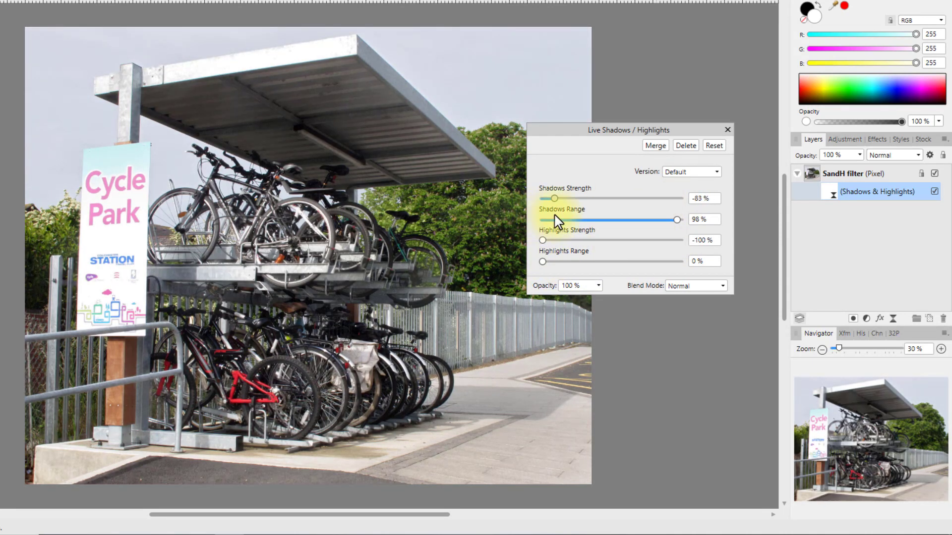
drag(675, 220, 655, 241)
drag(542, 262, 655, 266)
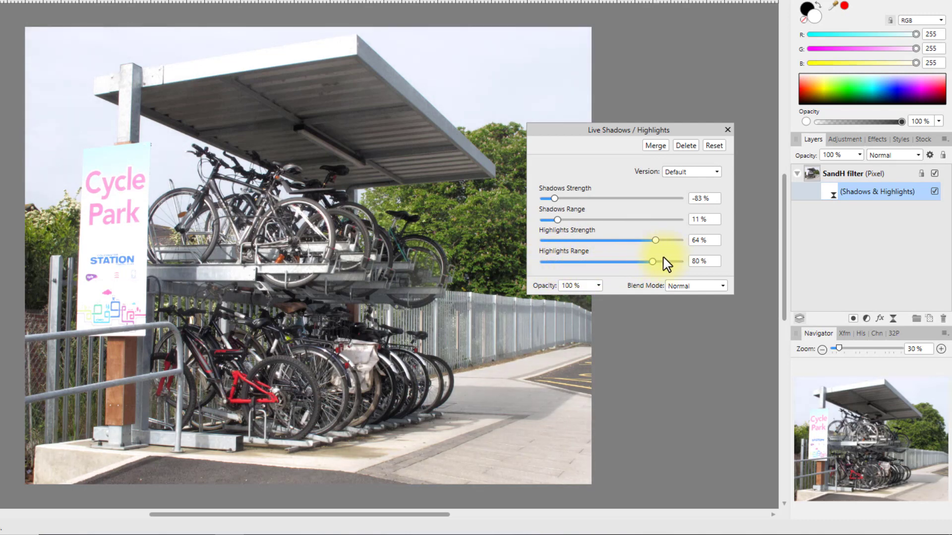
drag(674, 267, 653, 280)
- Balance the live filter at Shadows 21%, range 60%, and Highlights -49%, range 100%
drag(673, 248, 590, 250)
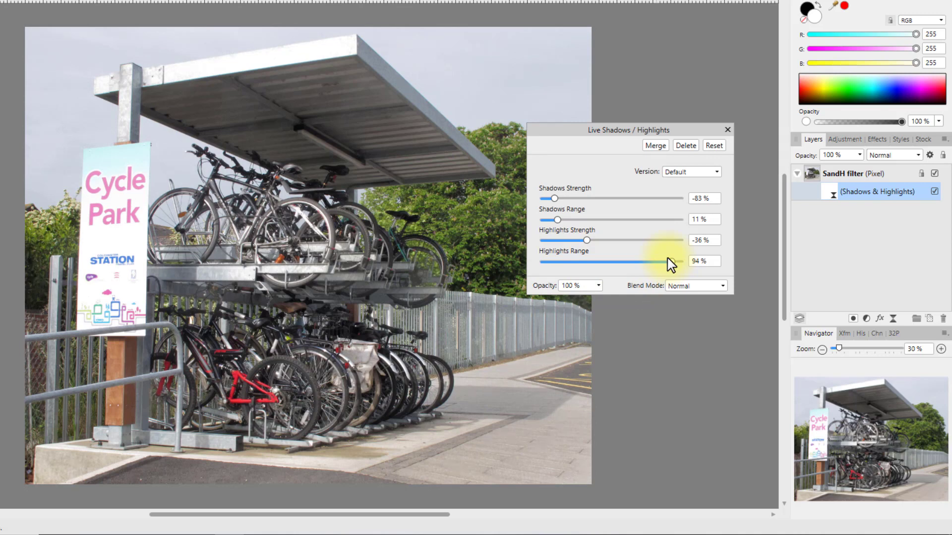
drag(588, 241, 651, 220)
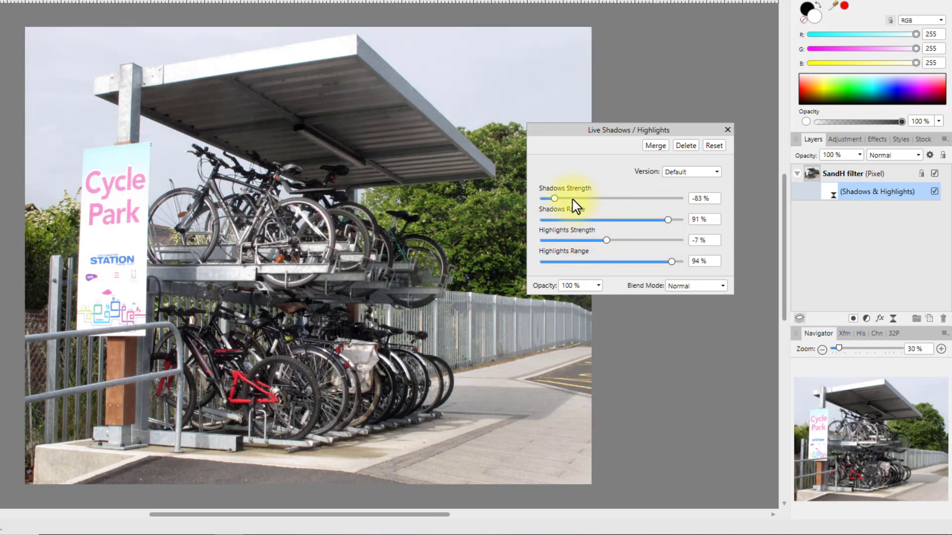
drag(555, 198, 555, 257)
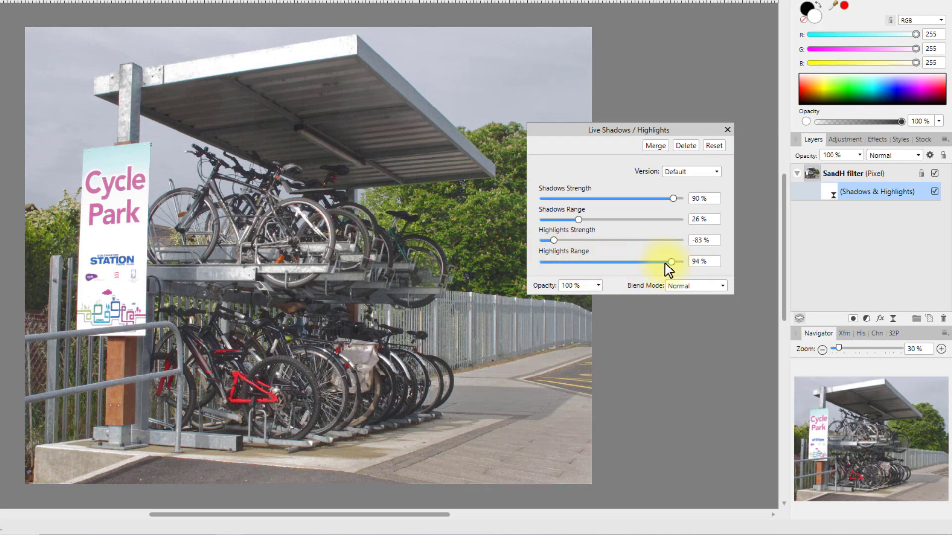
mouse_move(671, 261)
mouse_down()
mouse_move(609, 264)
mouse_move(667, 261)
mouse_up()
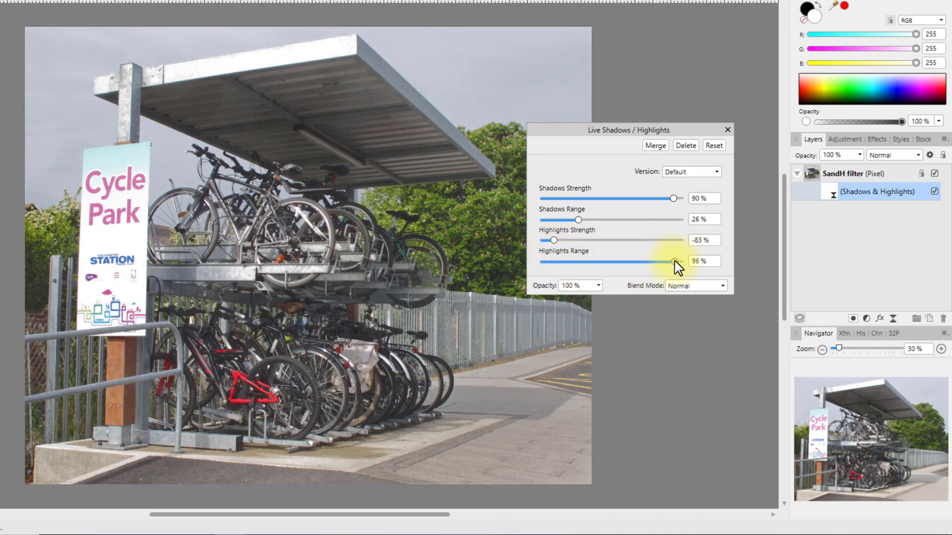
drag(551, 241, 649, 227)
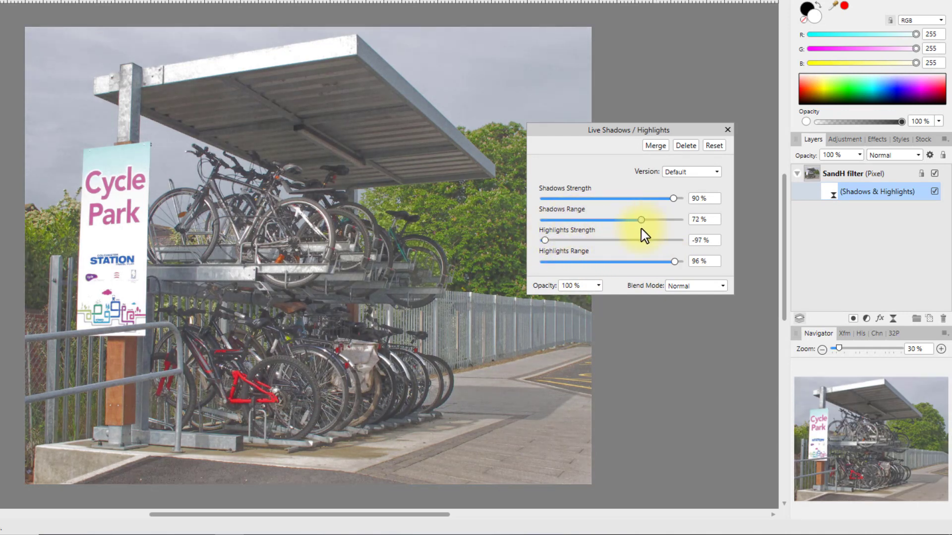
drag(673, 198, 678, 199)
drag(640, 219, 608, 220)
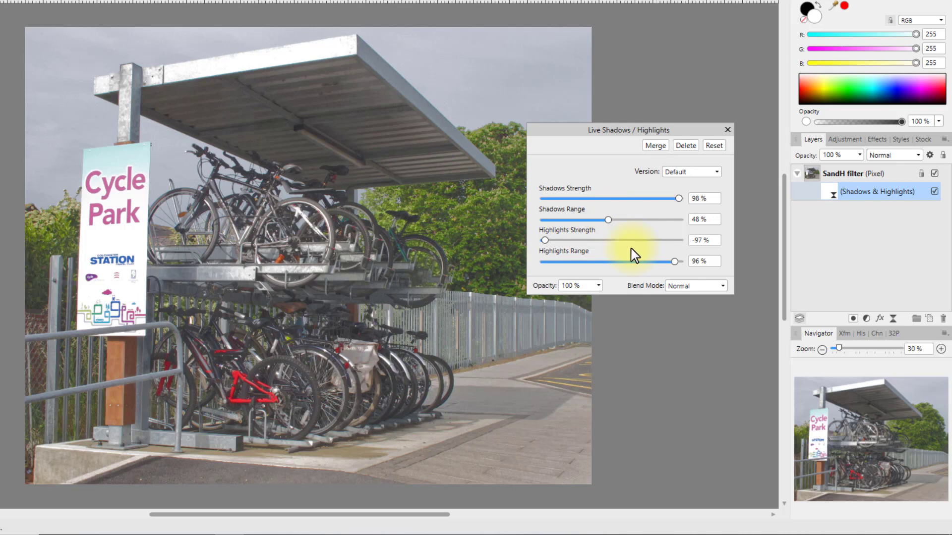
drag(546, 241, 578, 249)
mouse_move(675, 264)
mouse_down()
mouse_move(637, 267)
mouse_move(686, 270)
mouse_up()
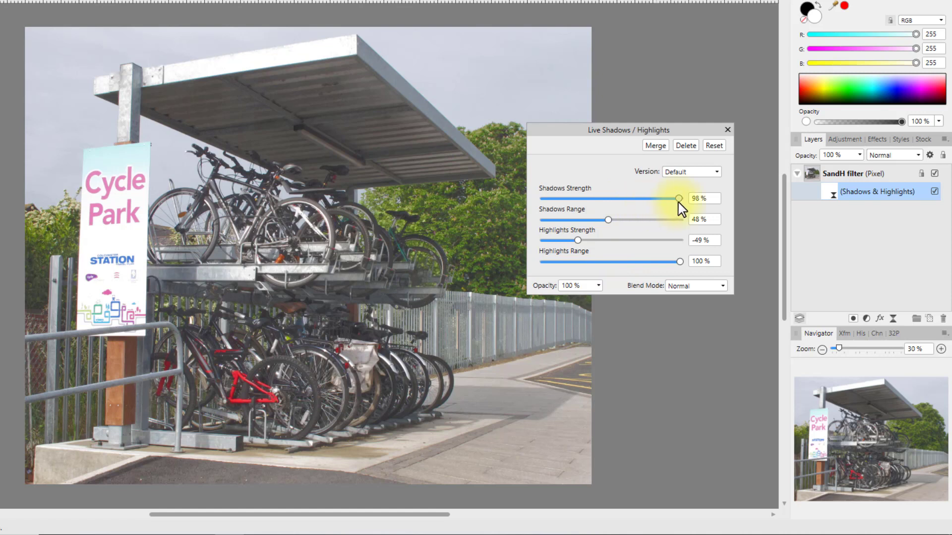
drag(679, 200, 628, 228)
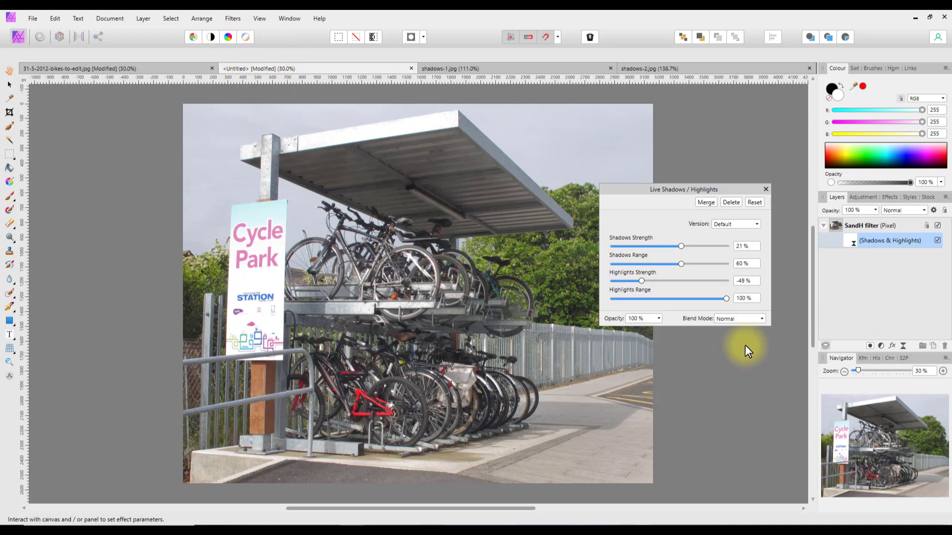
- Close the Live Shadows / Highlights panel and view the Untitled copy with its live filter applied
key(space)
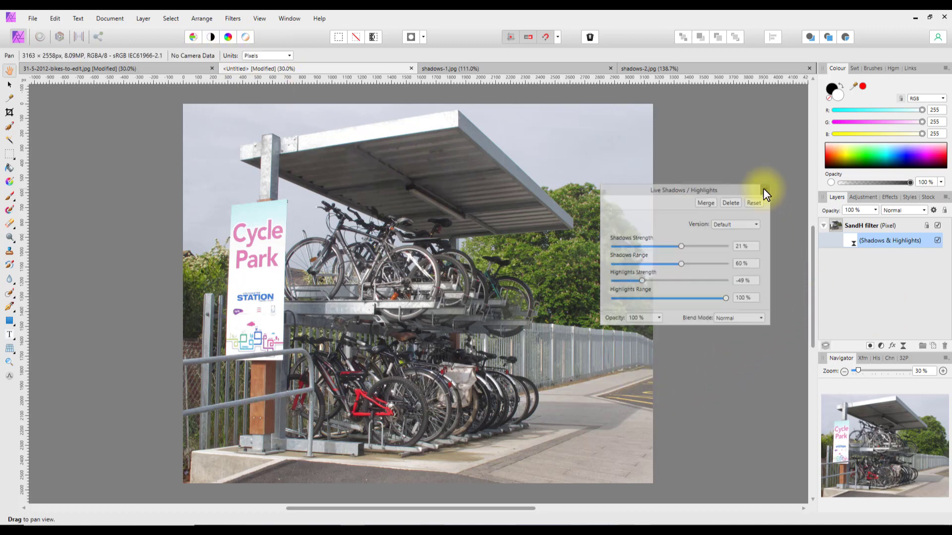
click(763, 189)
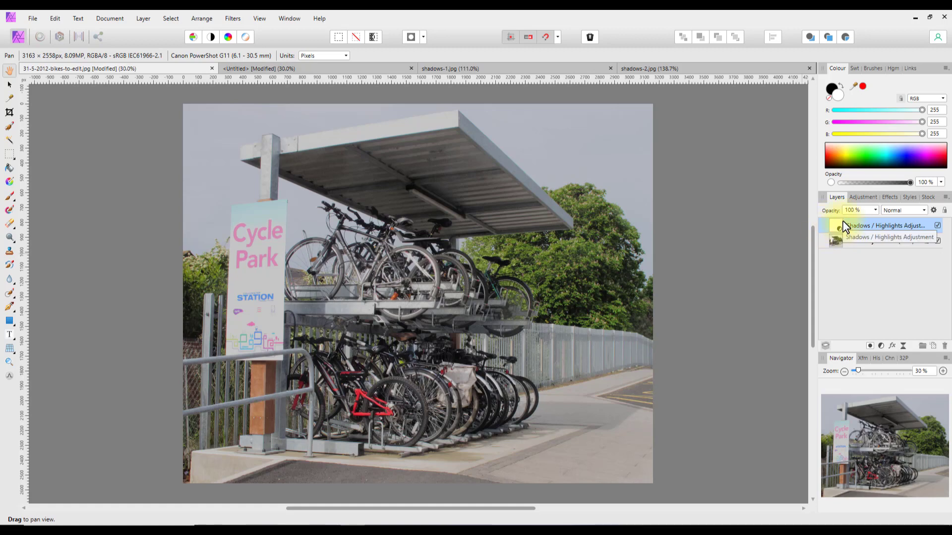
click(241, 70)
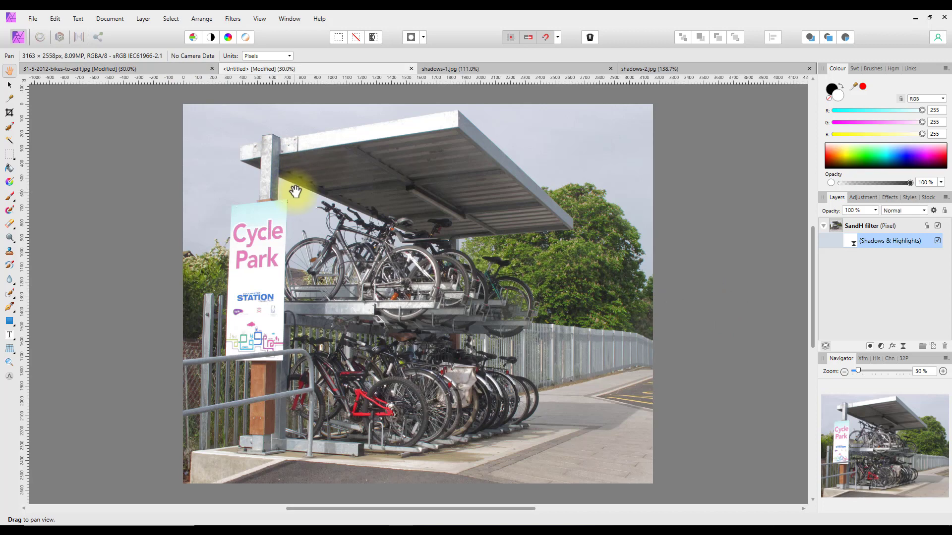
- Reopen and close the live filter, then show the bikes photo adjustment at Shadows -86%, Highlights -36%
double_click(851, 244)
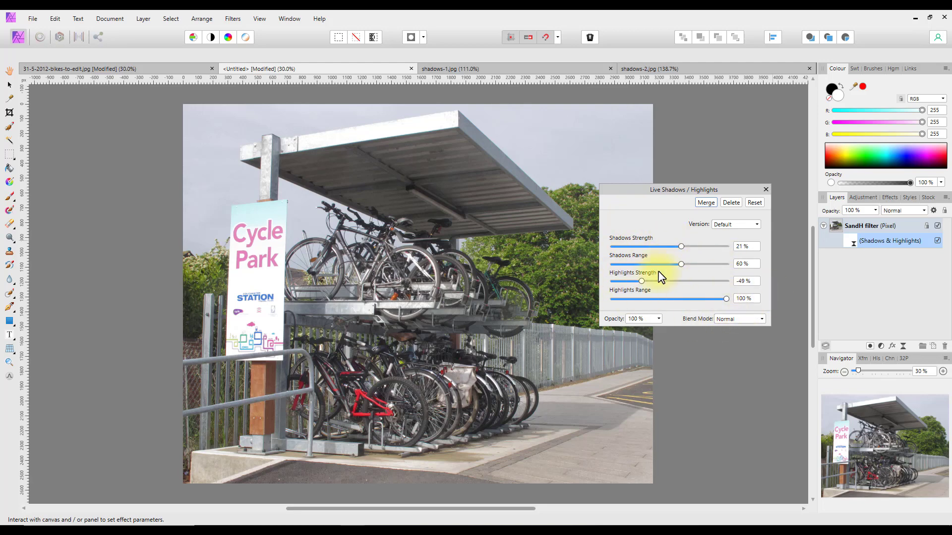
click(766, 189)
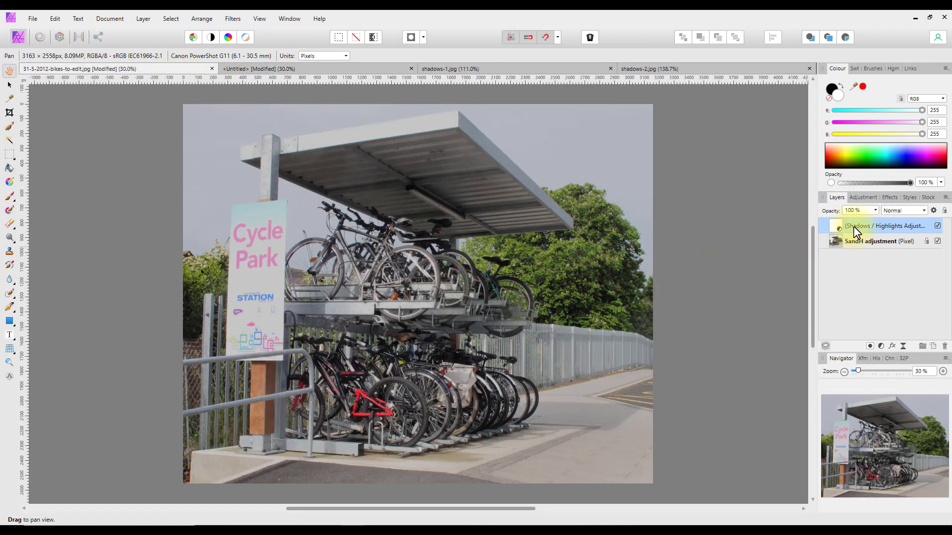
double_click(837, 228)
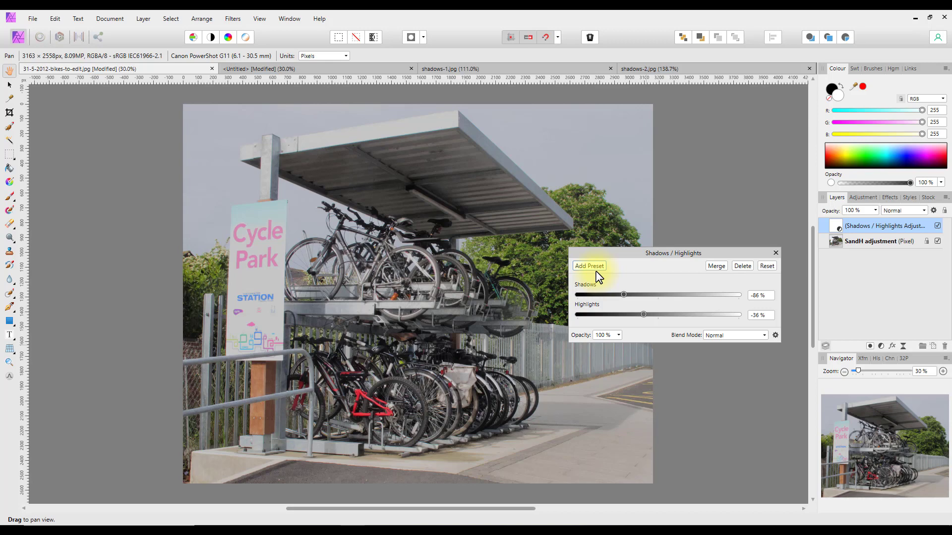
- Delete the Shadows/Highlights adjustment and list its presets, including Dump Shadows and Blow Highlights
click(742, 268)
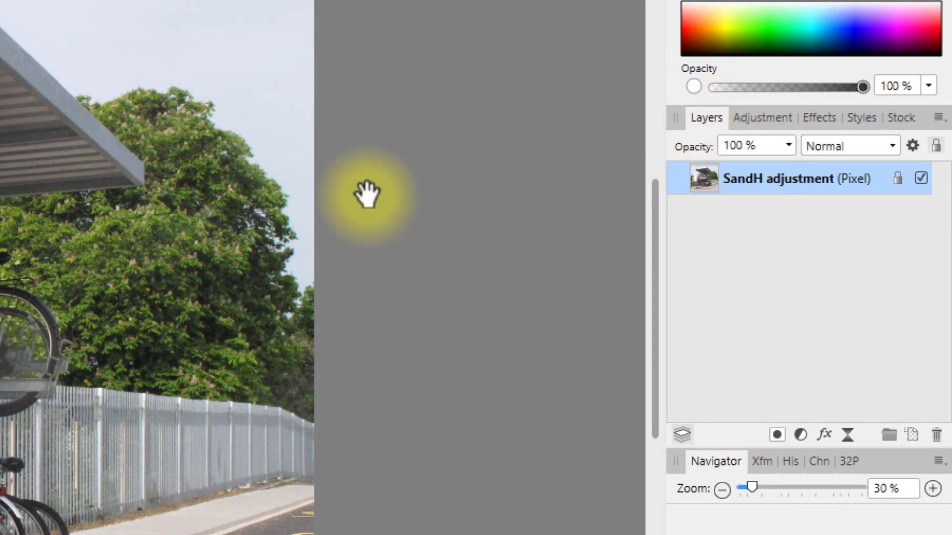
click(779, 118)
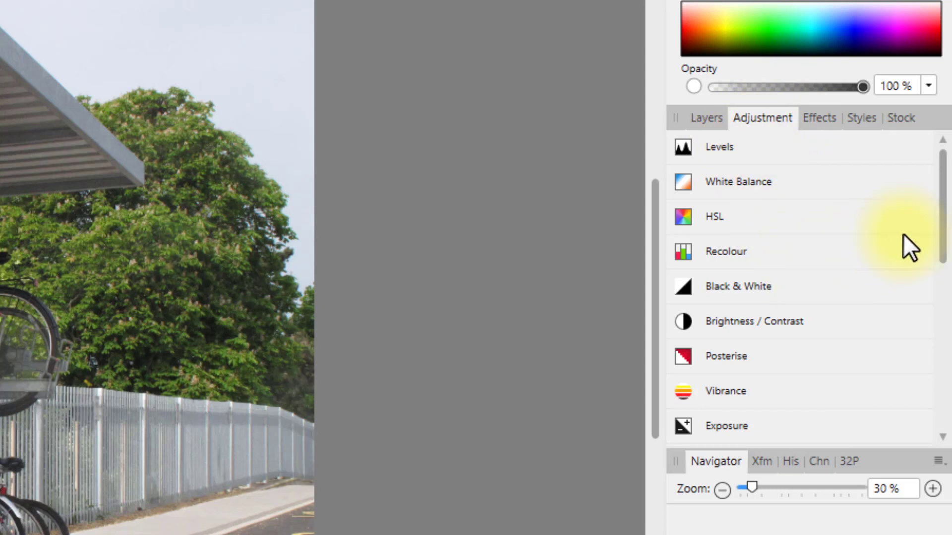
drag(946, 198, 949, 244)
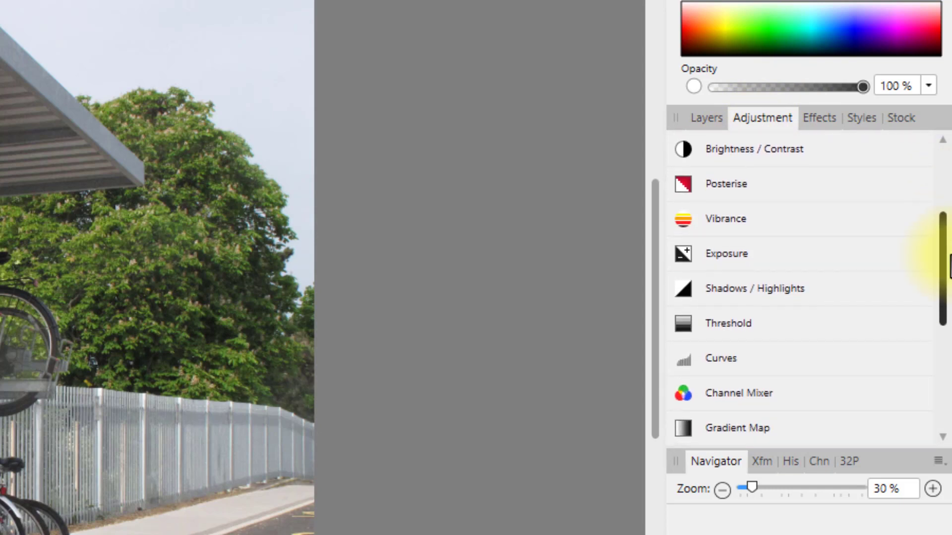
scroll(944, 268, down, 1)
click(749, 260)
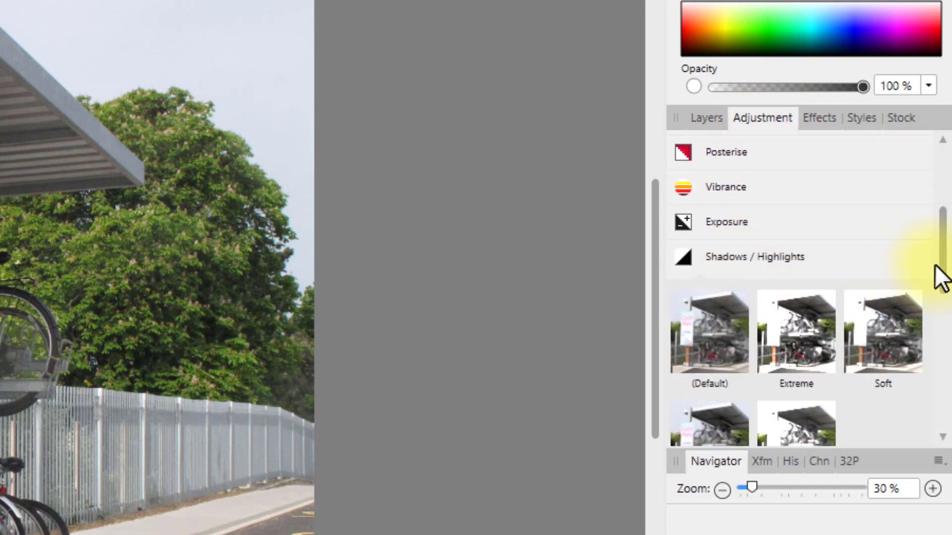
drag(943, 233, 948, 278)
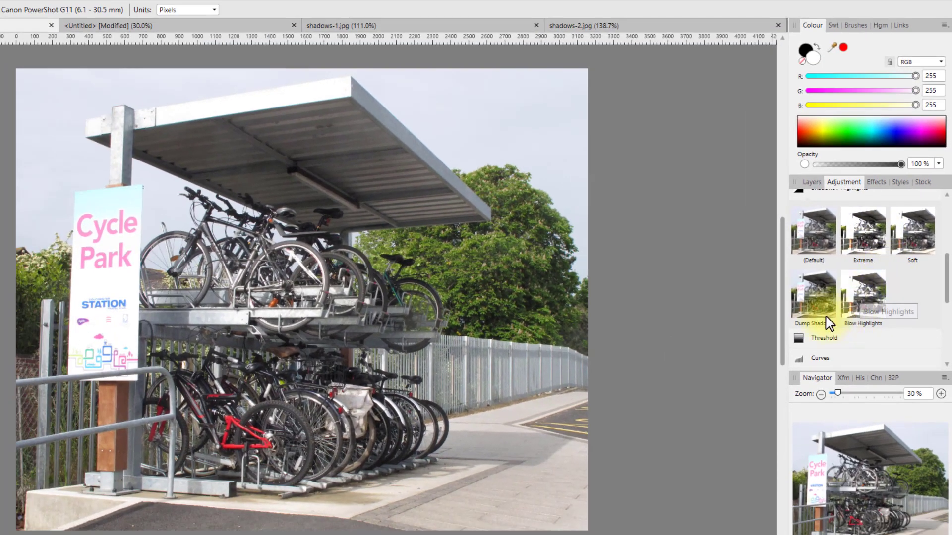
- Apply the Dump Shadows preset (Shadows -200%, Highlights 0%) to the bikes photo
click(818, 303)
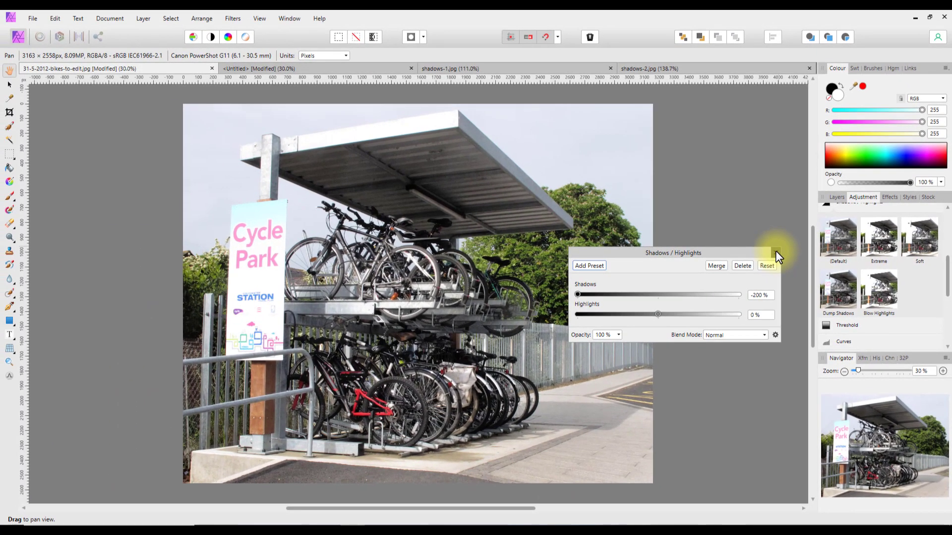
click(775, 251)
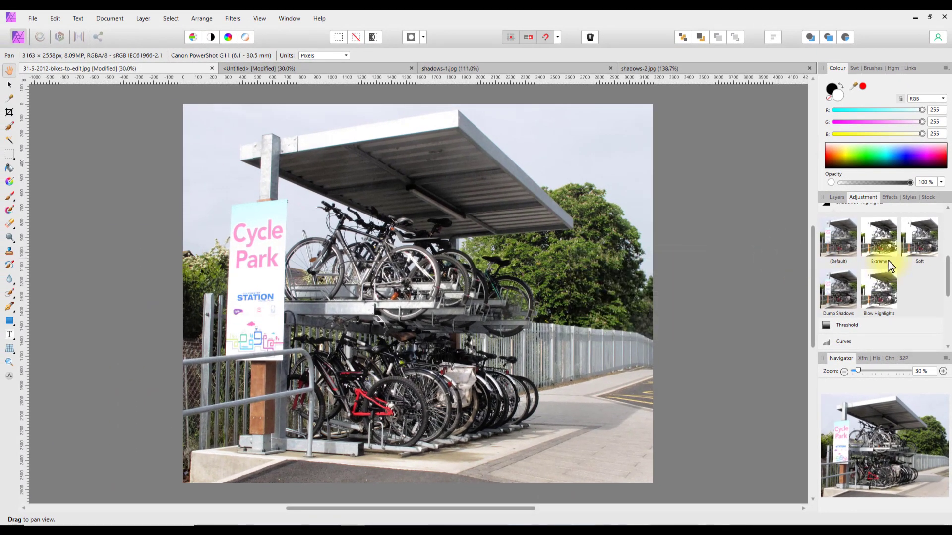